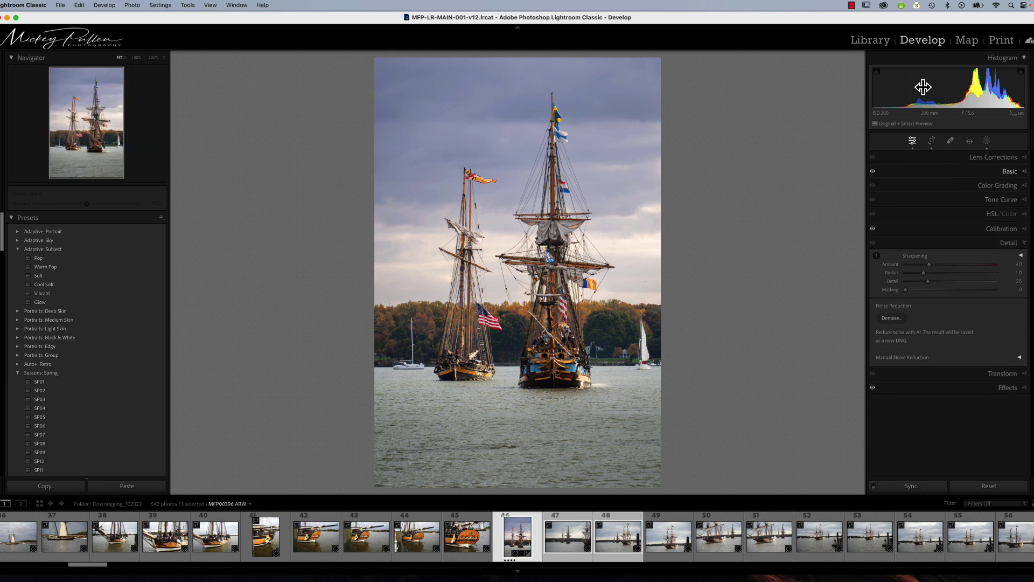
Collapse the Detail panel, then briefly expand and re-collapse the Basic panel.
left_click(1022, 244)
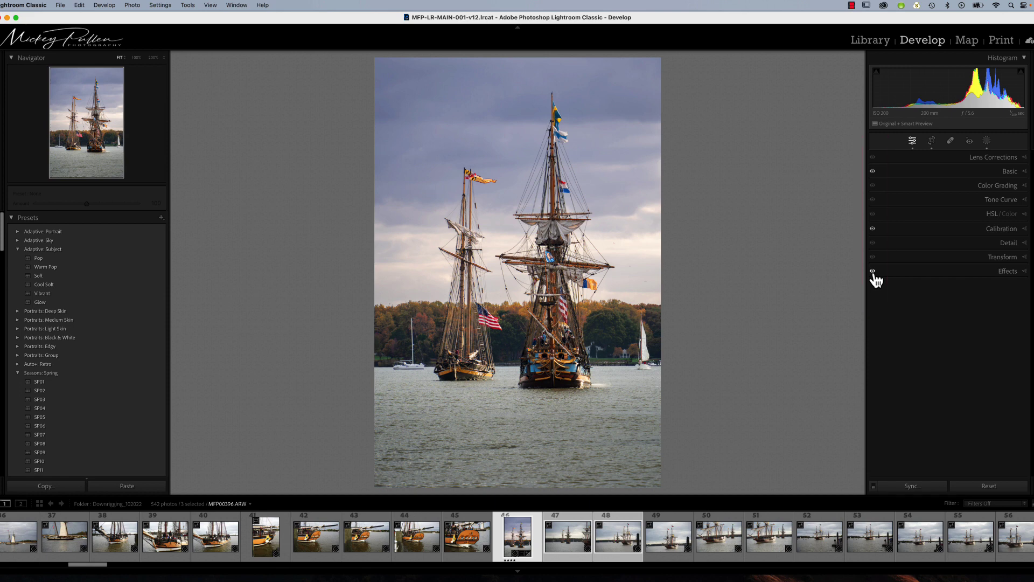
left_click(903, 172)
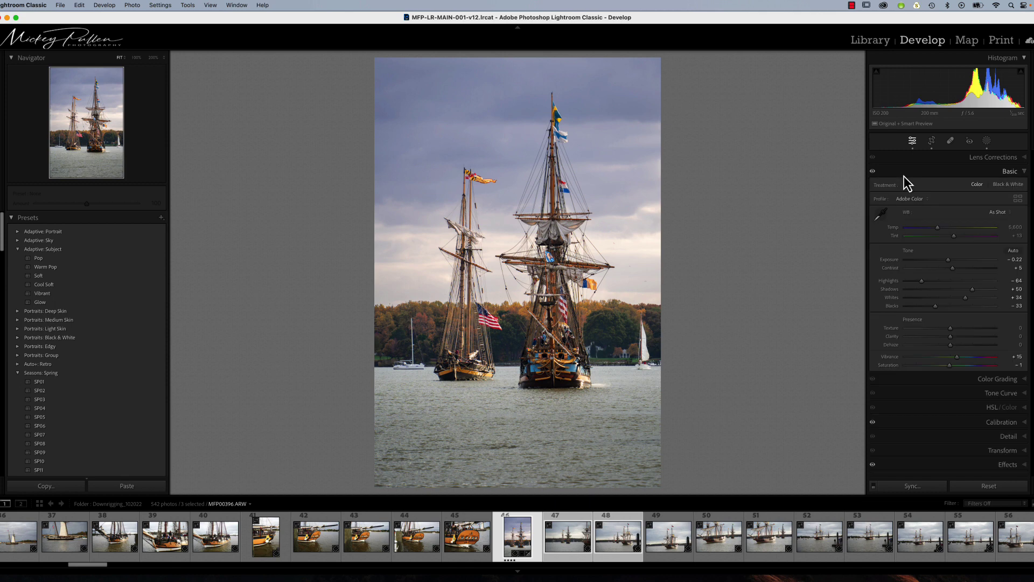
left_click(896, 173)
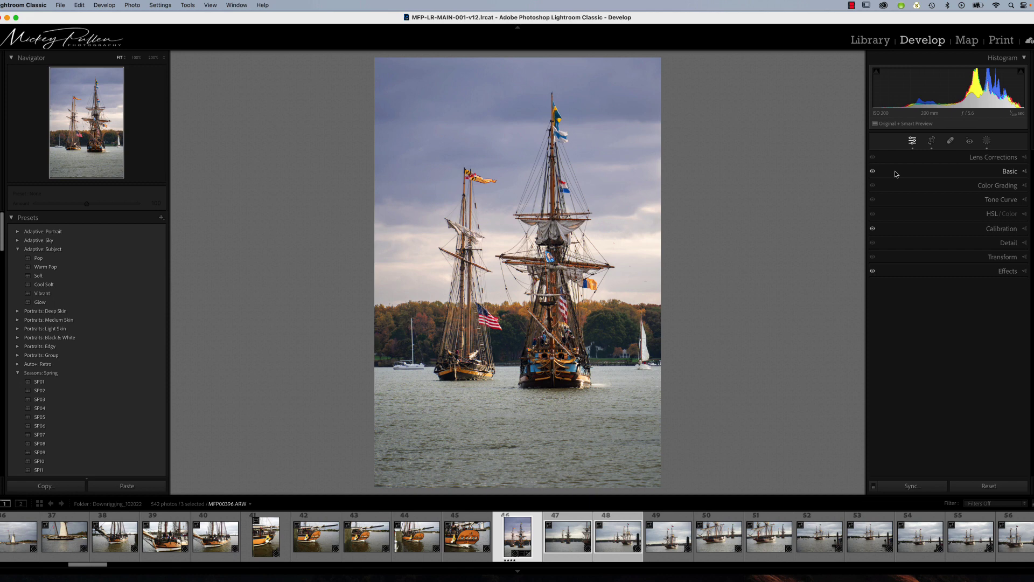
key("alt")
left_click(872, 273, "alt")
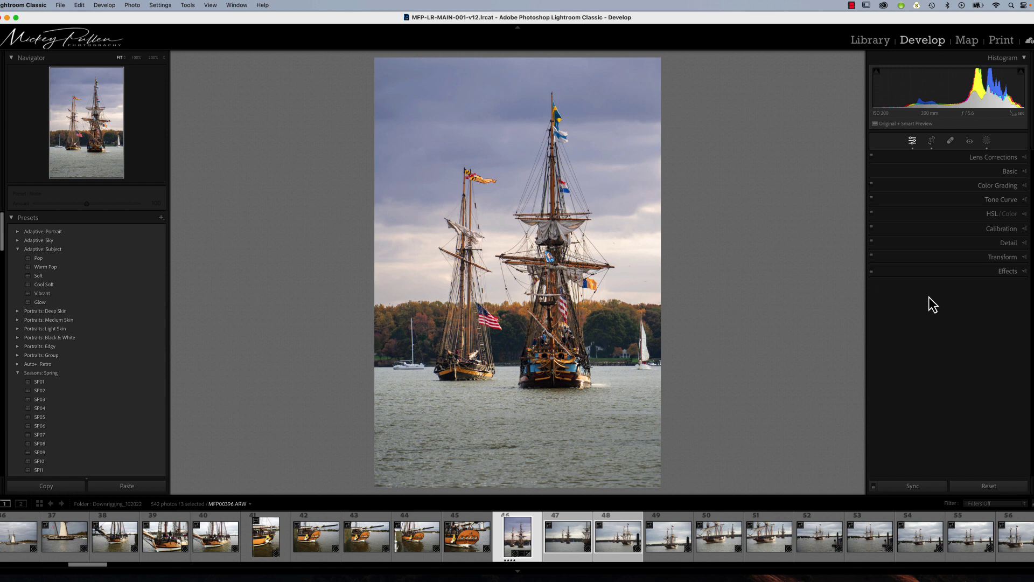
left_click(908, 274)
left_click(909, 273)
key("alt")
left_click(871, 271, "alt")
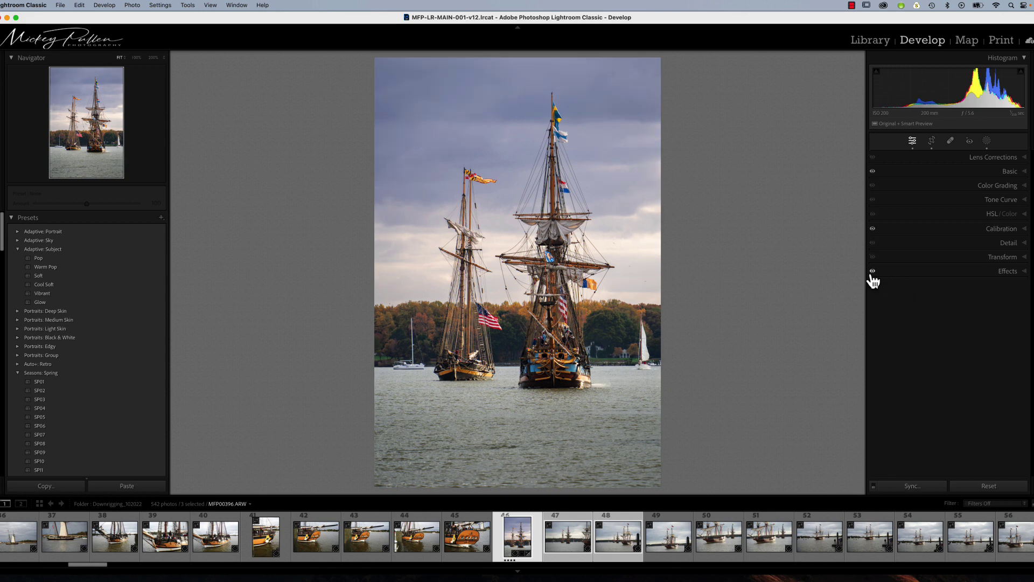
left_click(871, 272)
left_click(872, 272)
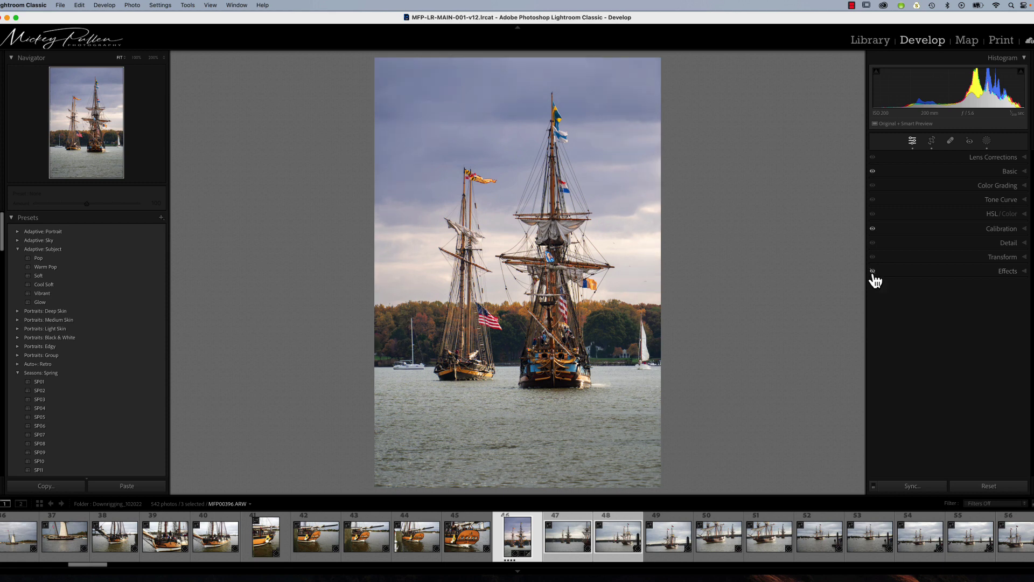
left_click(873, 272)
left_click(873, 272)
left_click(872, 272)
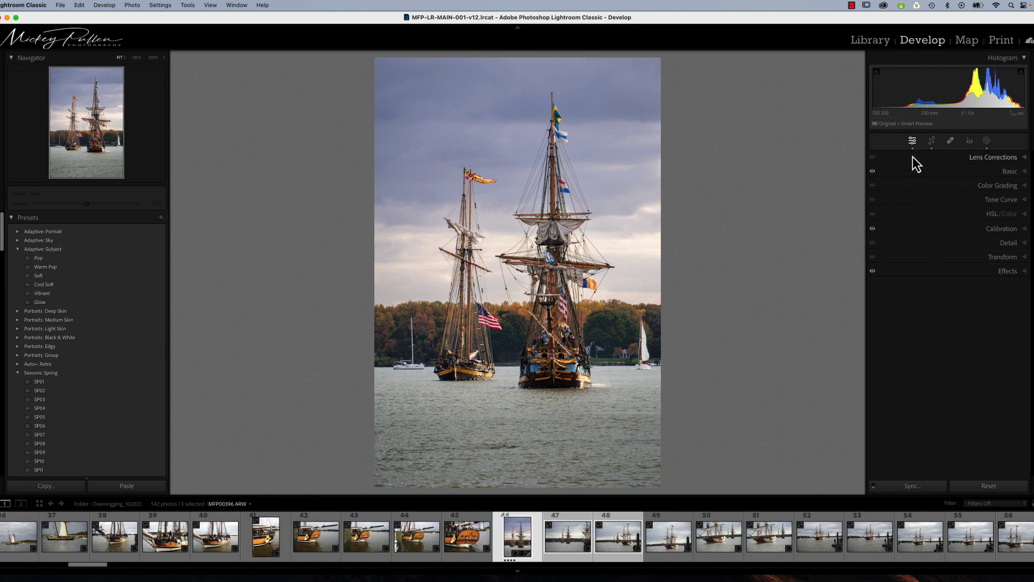
left_click(932, 142)
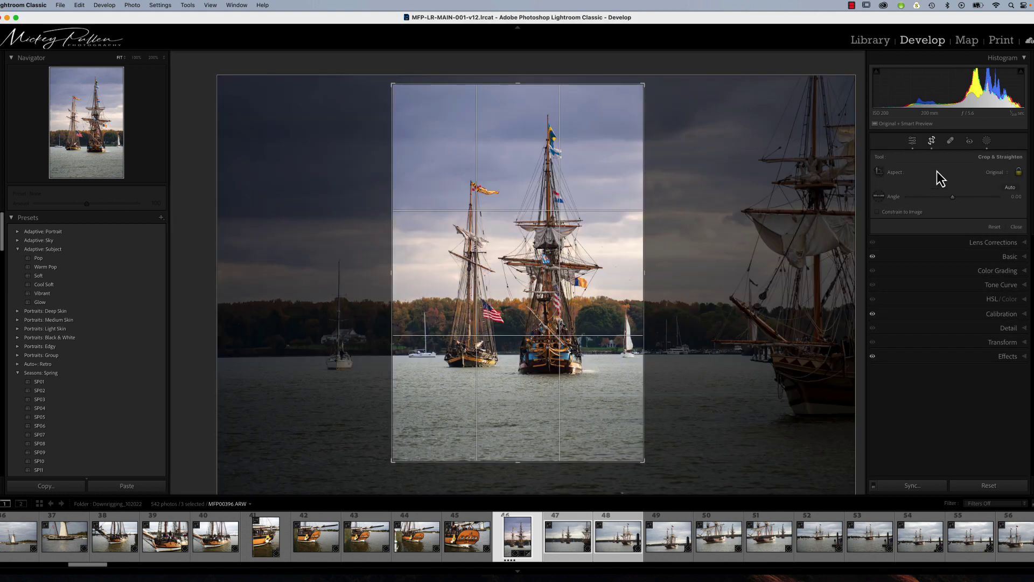
left_click(931, 144)
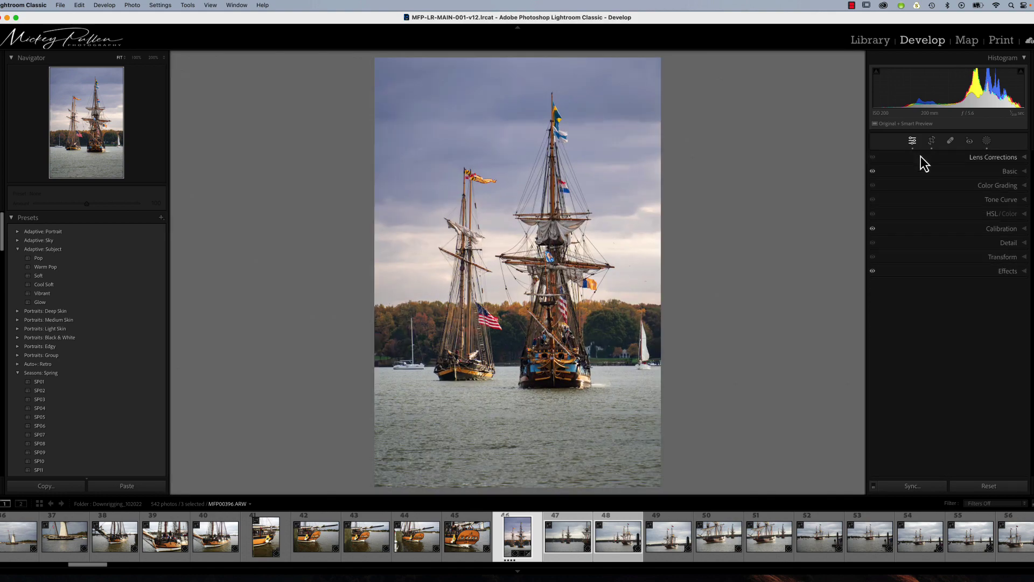
left_click(987, 141)
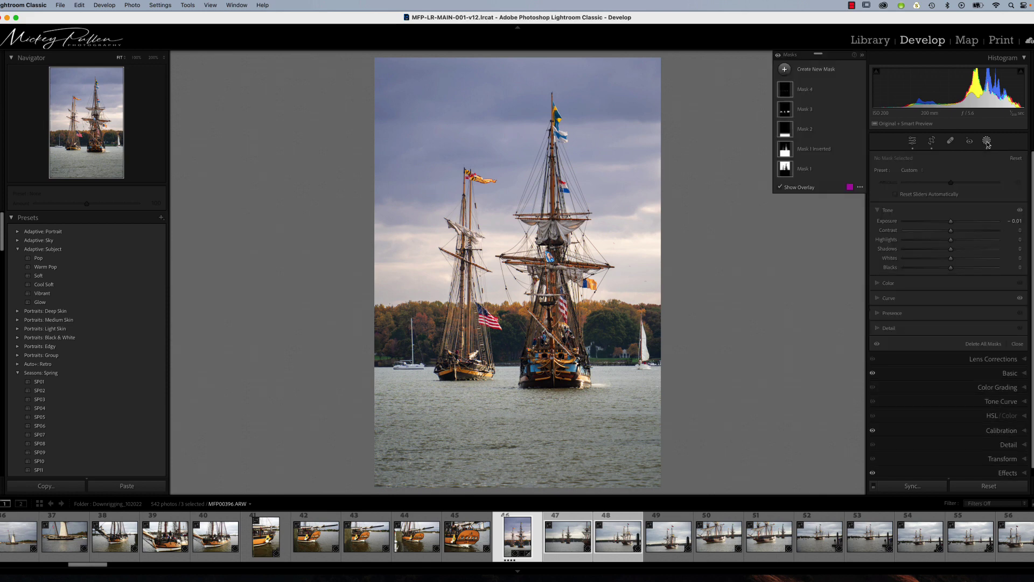
left_click(986, 142)
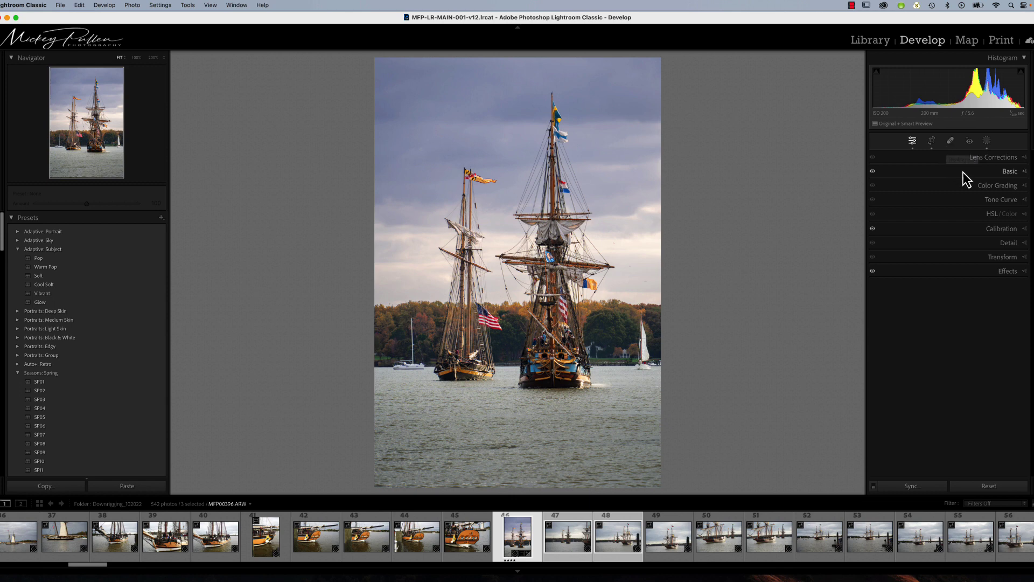
Paint out the small white sailboat on the right with the Remove tool, then show the mask list again.
left_click(986, 145)
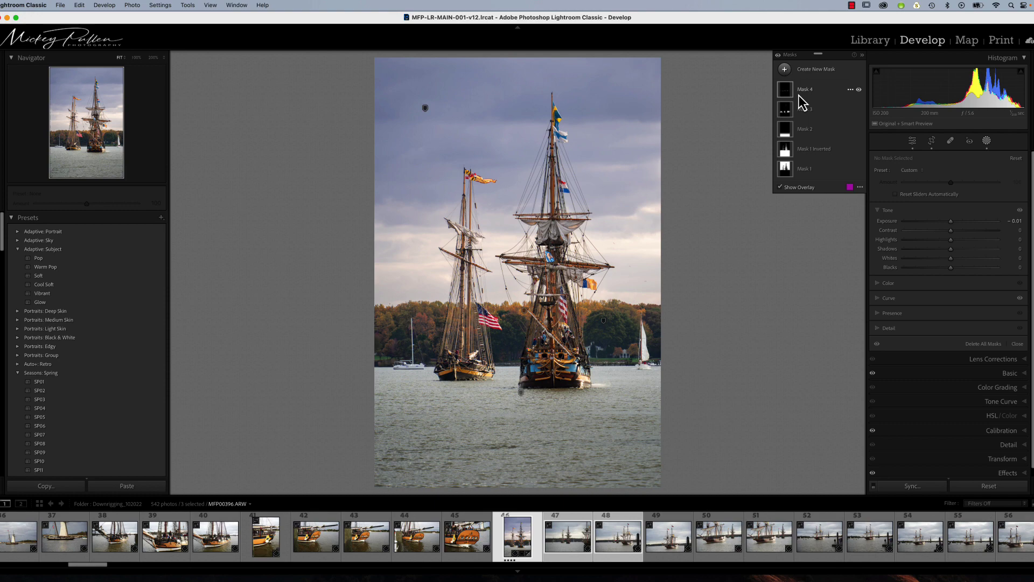
mouse_move(785, 155)
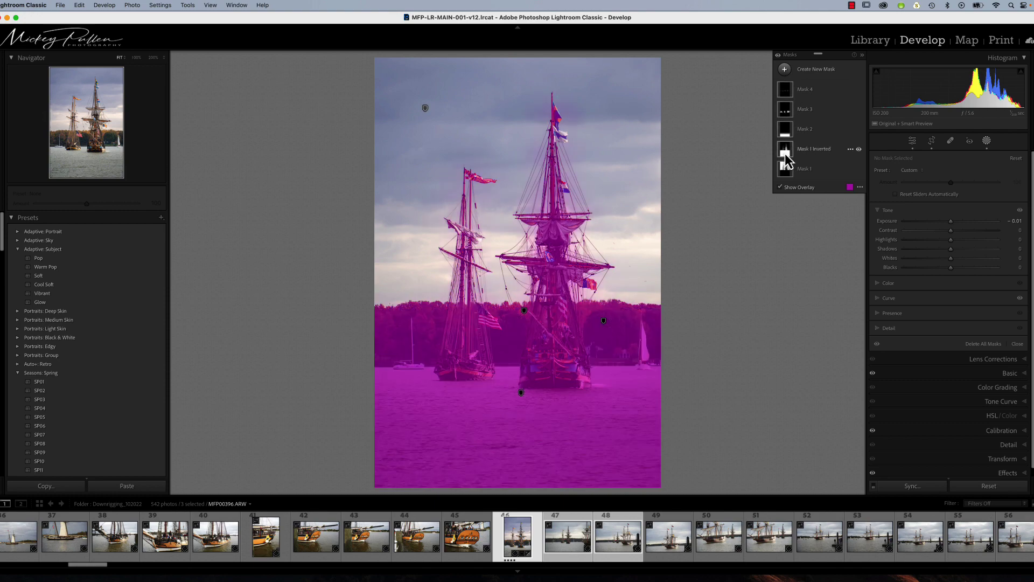
left_click(950, 141)
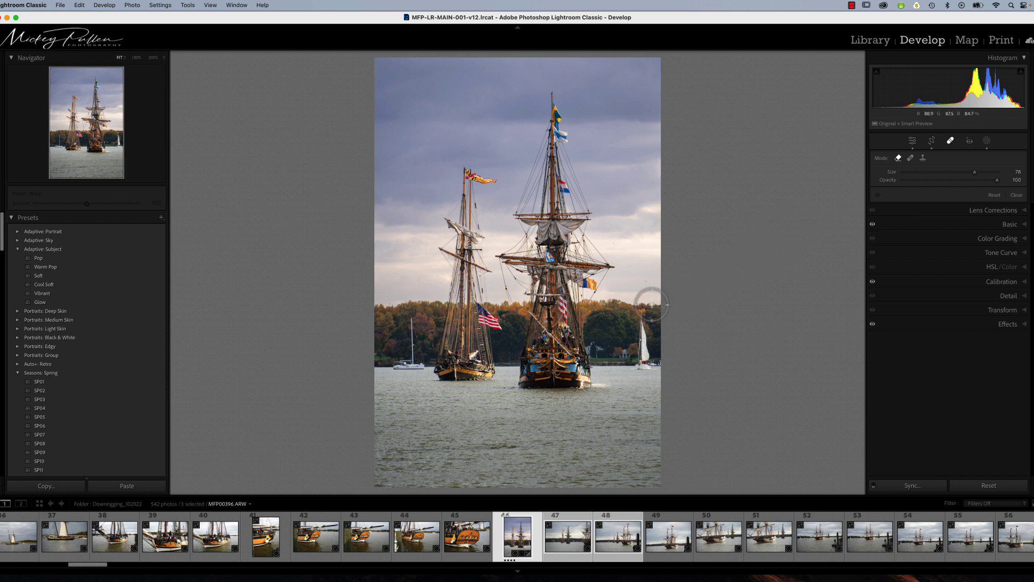
left_click_drag(643, 337, 644, 374)
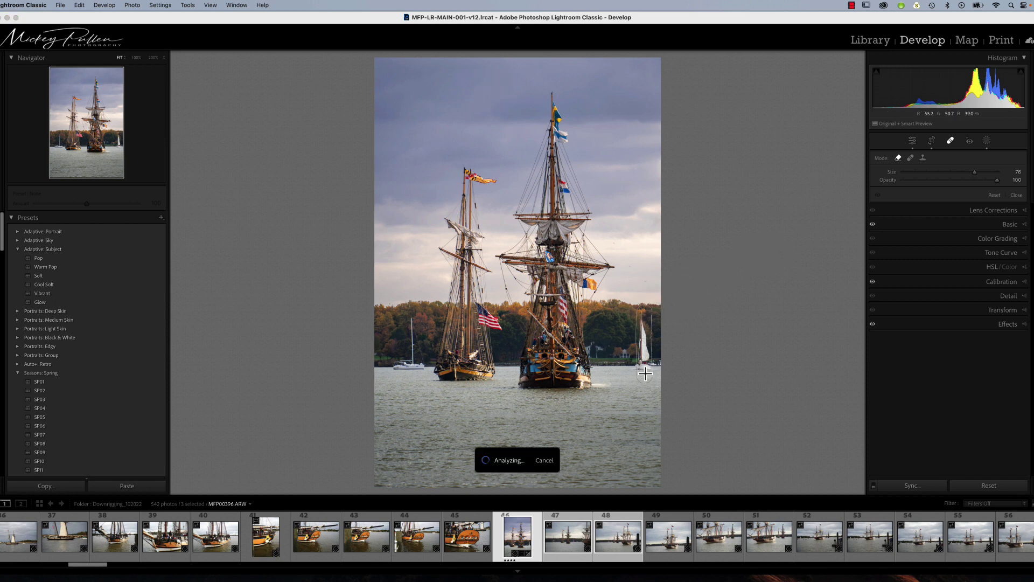
left_click(987, 141)
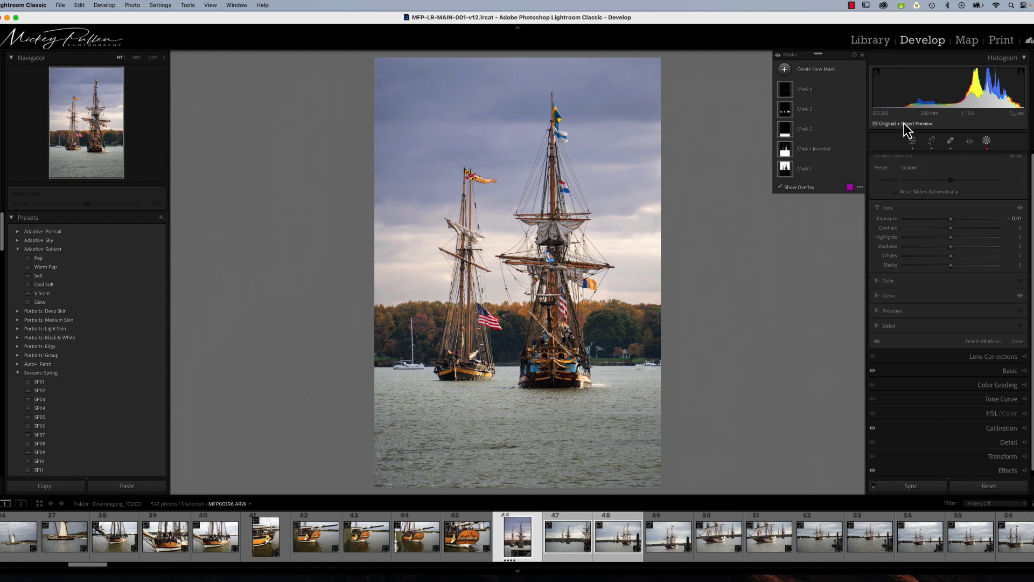
Use Mask 4's options menu to run Update AI Masks on all the photo's masks.
left_click(850, 90)
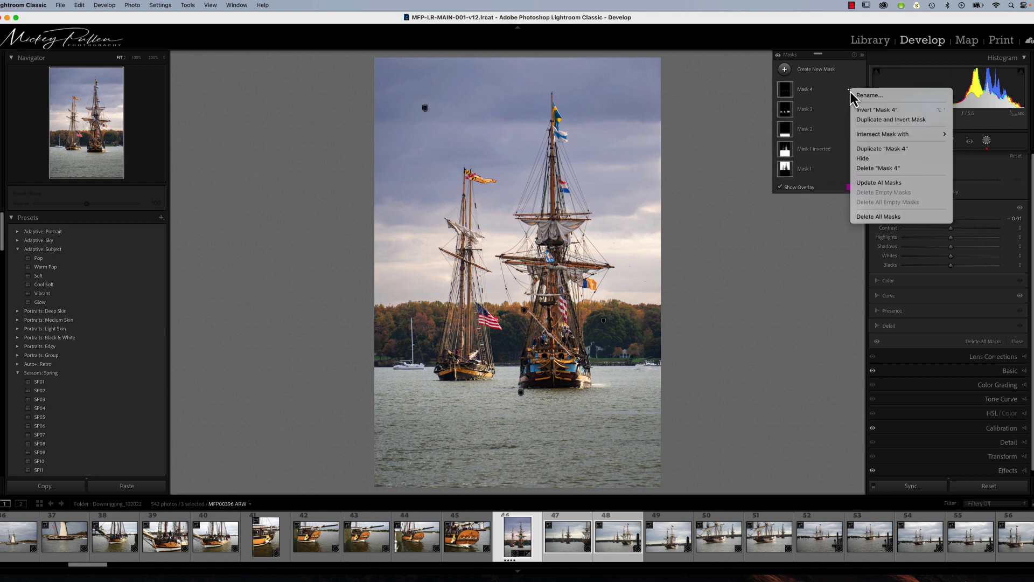
left_click(871, 183)
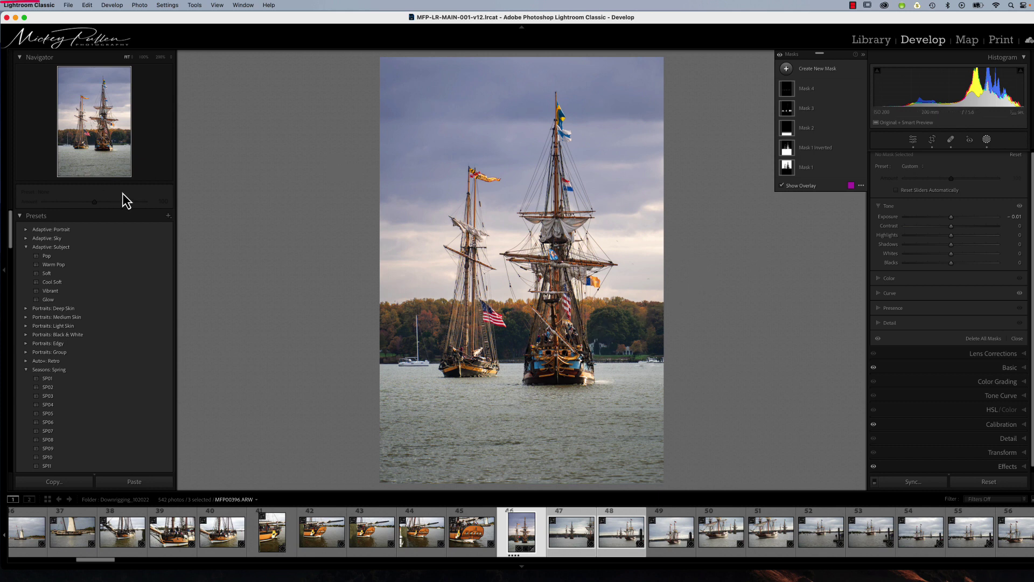
In External Editing preferences, switch the Photoshop editor to Beta, then back to Adobe Photoshop 2023.
left_click(31, 6)
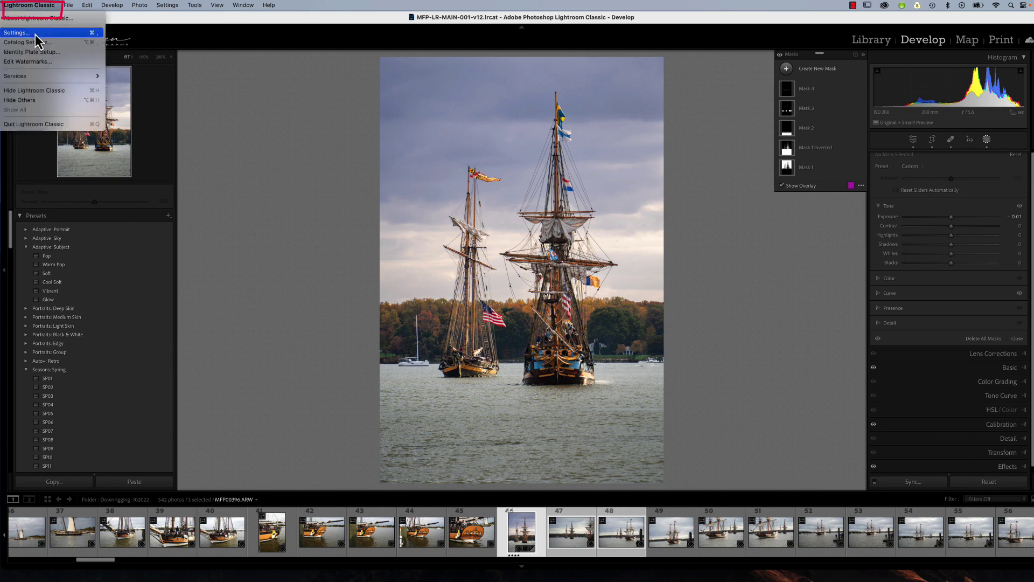
left_click(16, 33)
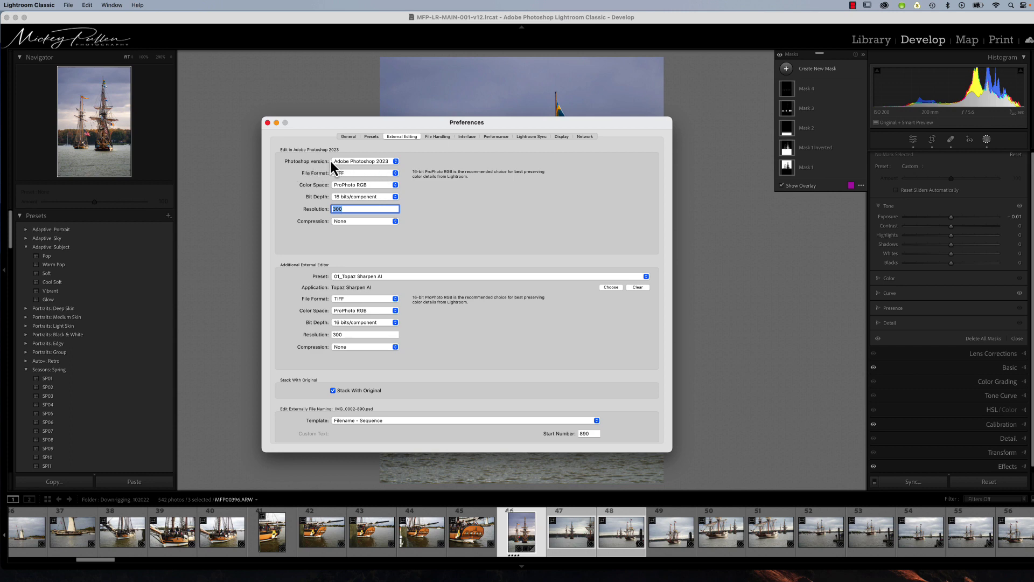
left_click(393, 161)
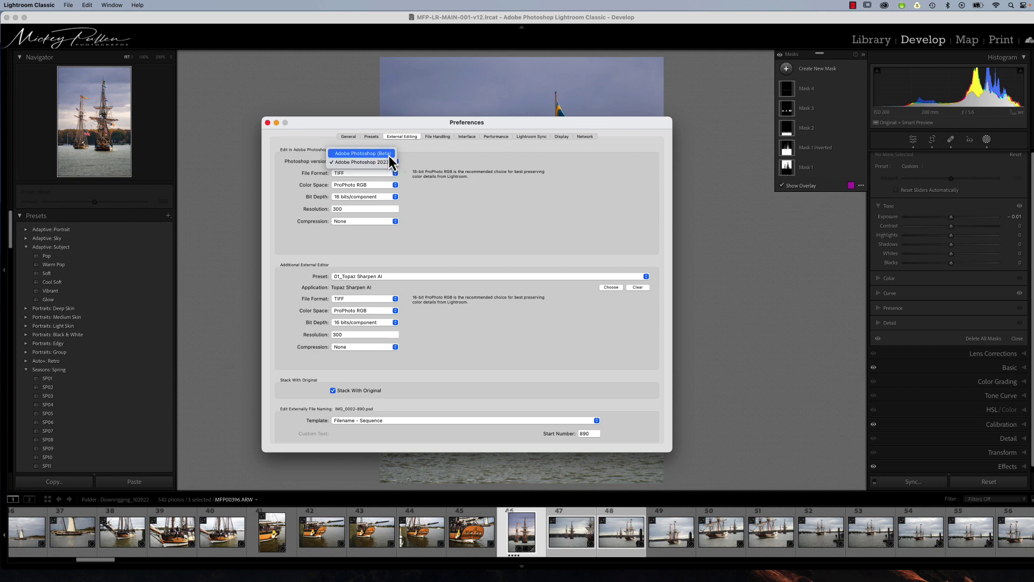
left_click(390, 155)
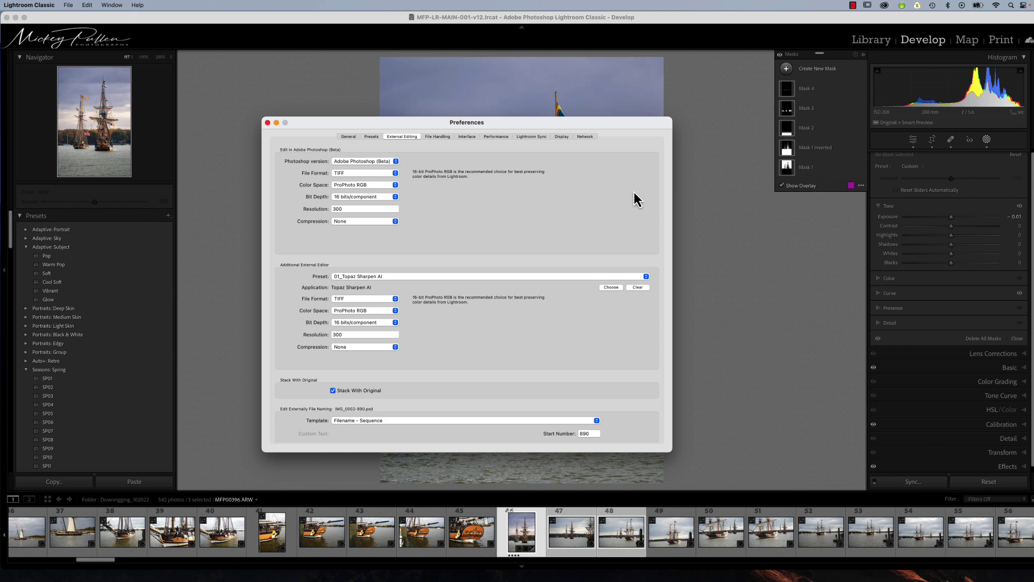
left_click(377, 163)
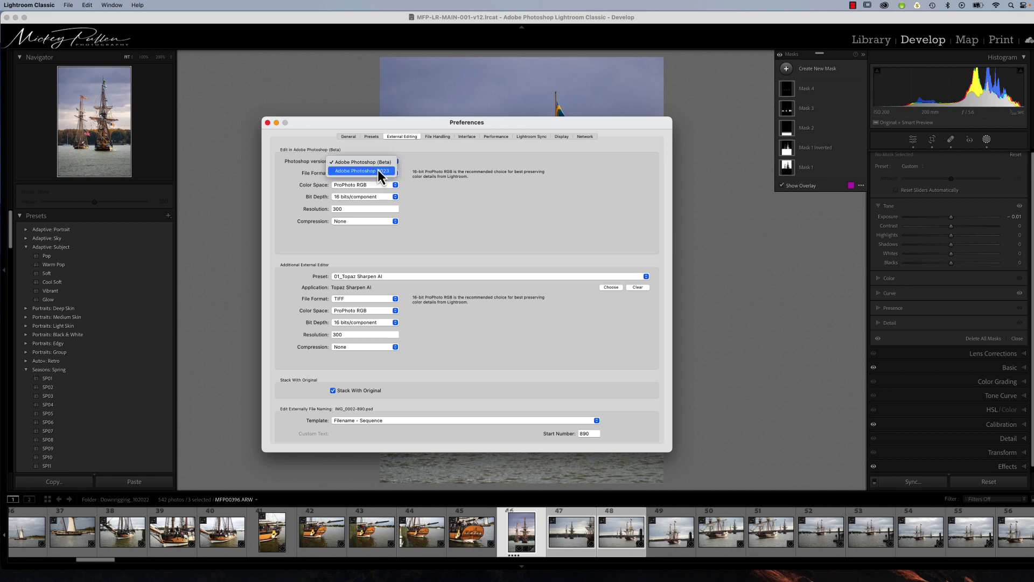
left_click(380, 170)
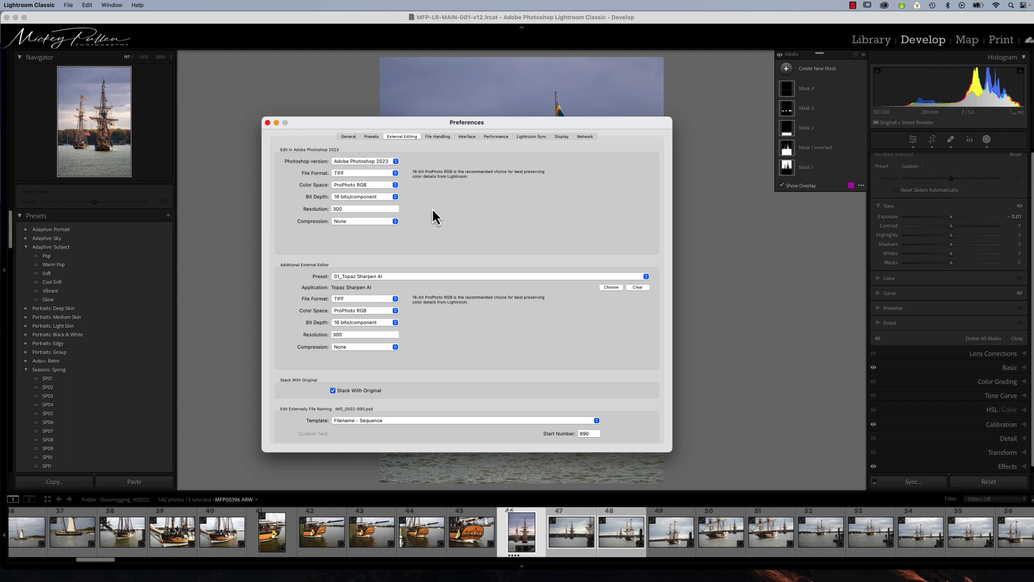
Close Preferences, collapse the Masks list and exit masking back to the adjustment panels.
left_click(267, 122)
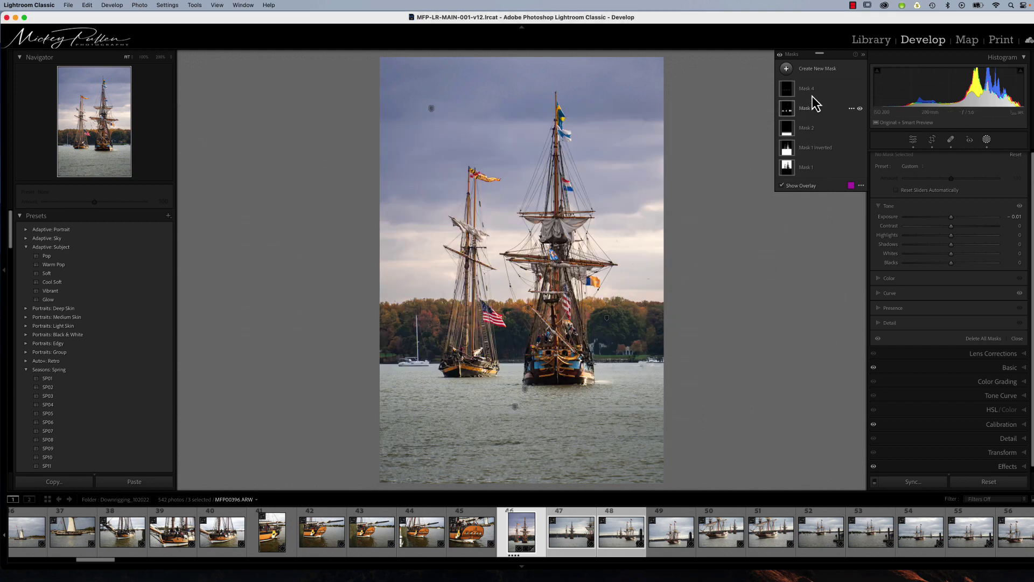
left_click(863, 54)
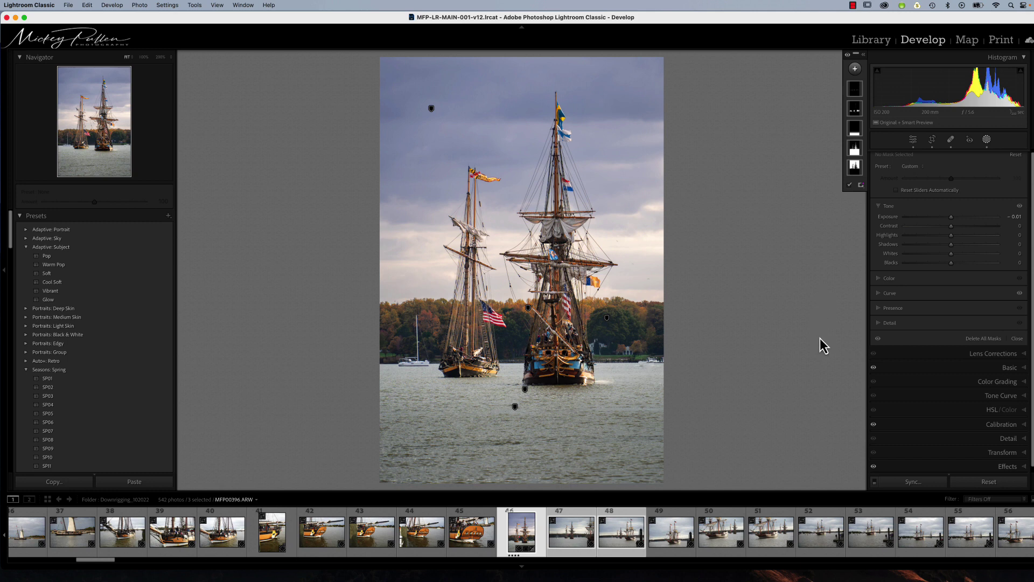
left_click(982, 141)
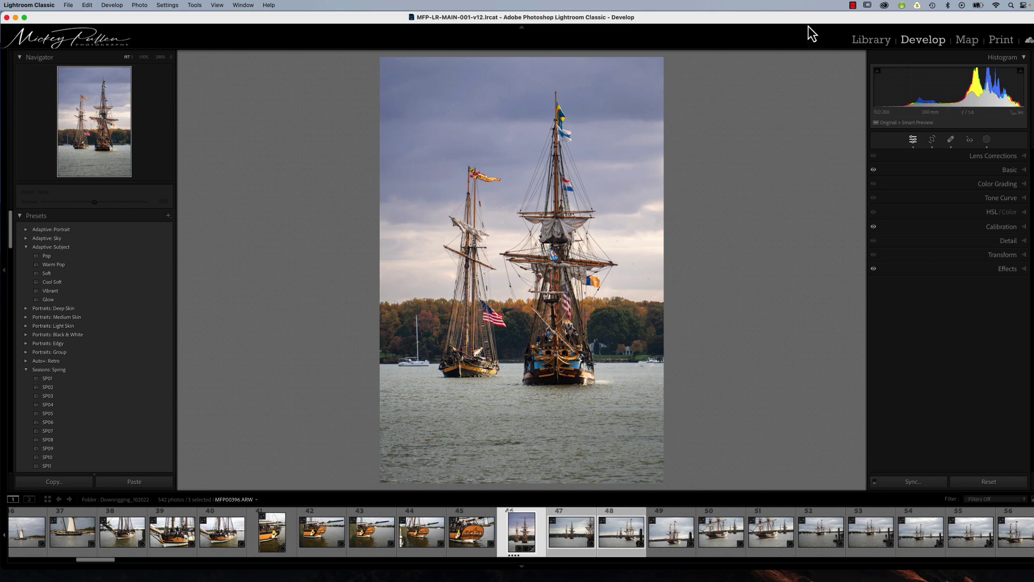
Switch to Library and back to Develop, checking the Photo menu for Enhance each time.
left_click(868, 40)
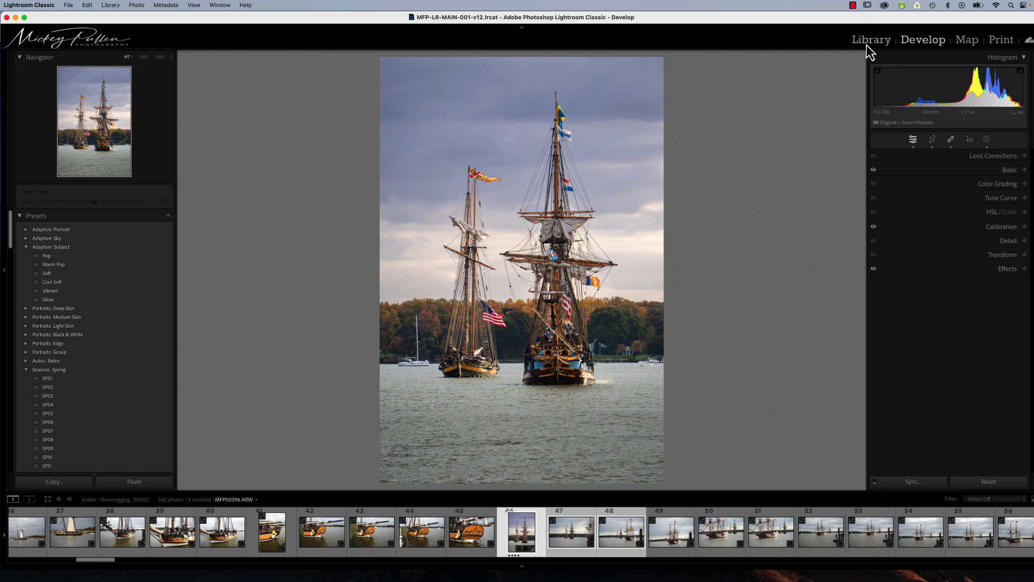
left_click(140, 7)
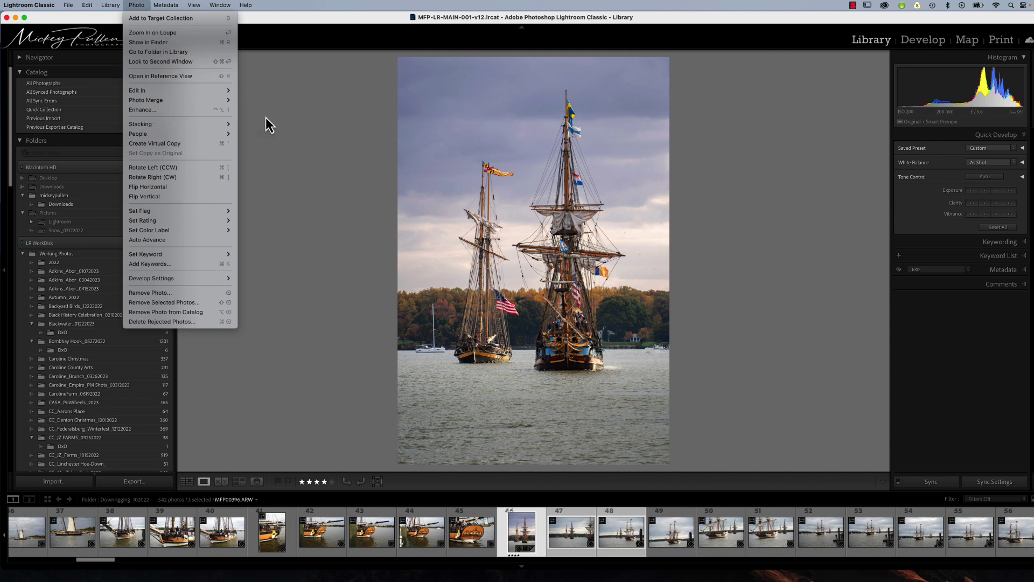
left_click(285, 115)
left_click(917, 44)
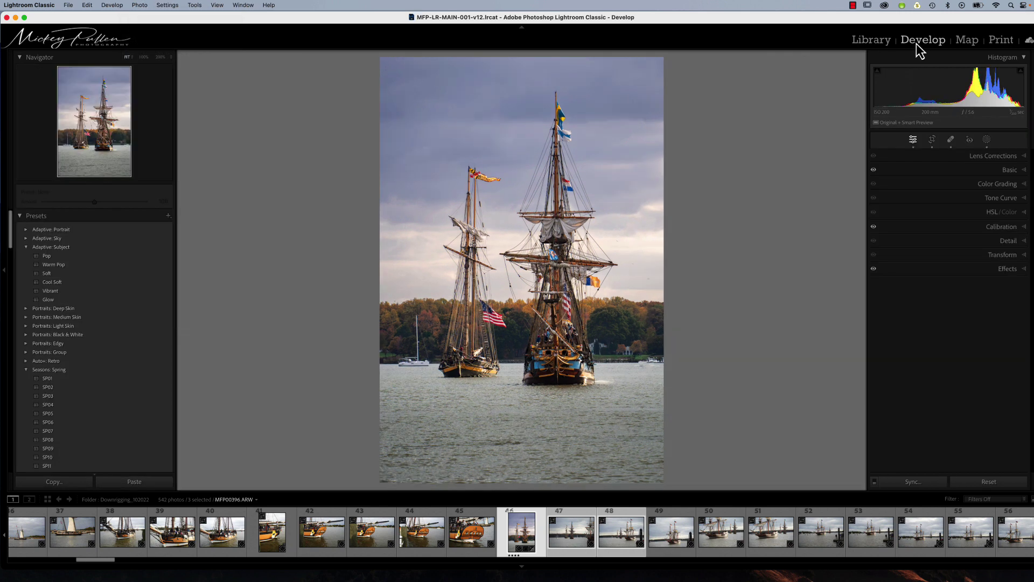
left_click(139, 5)
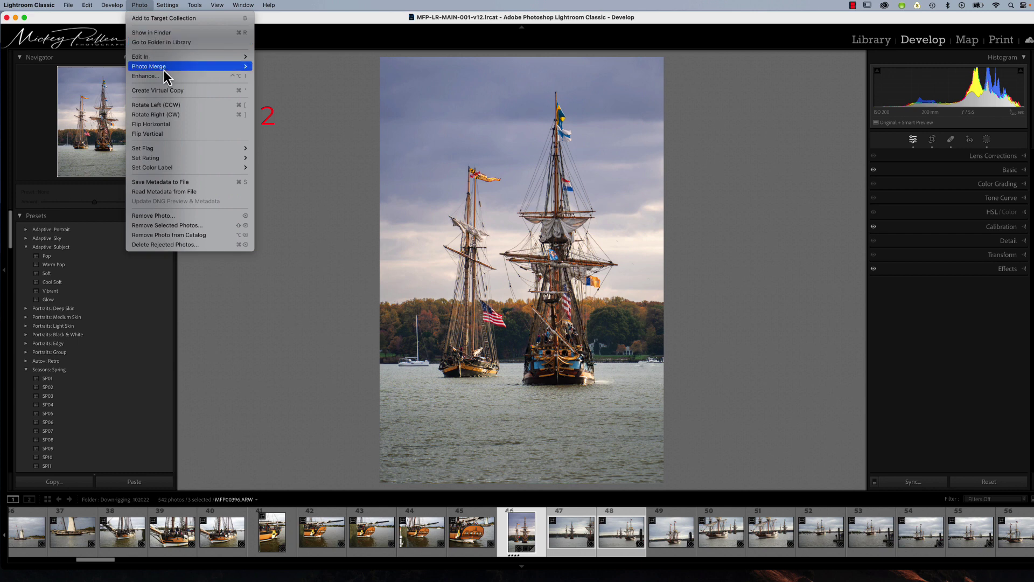
left_click(299, 106)
Check the photo's right-click commands, then expand the Detail panel showing sharpening and Denoise.
right_click(480, 153)
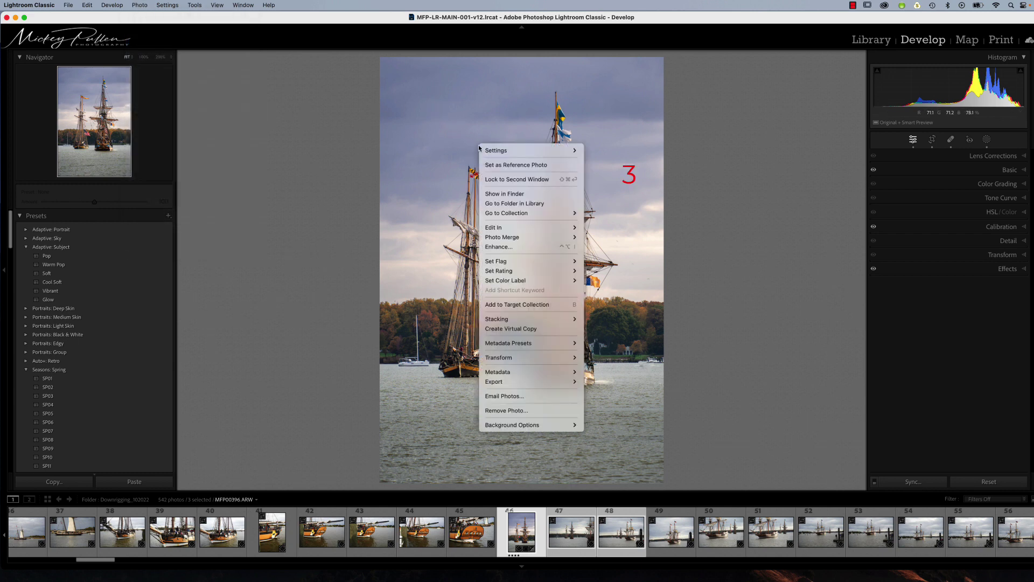
mouse_move(504, 213)
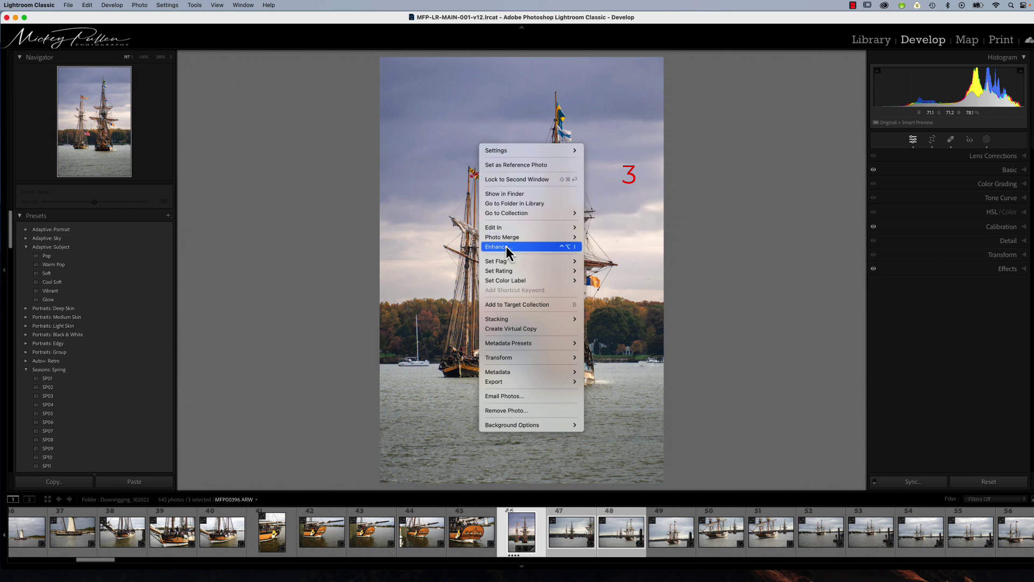
left_click(673, 246)
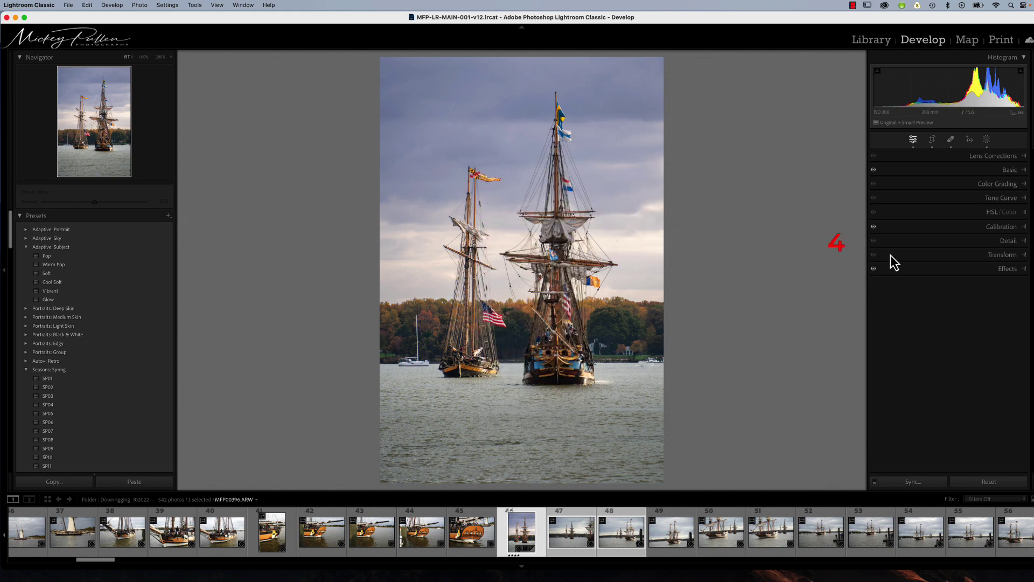
left_click(1020, 241)
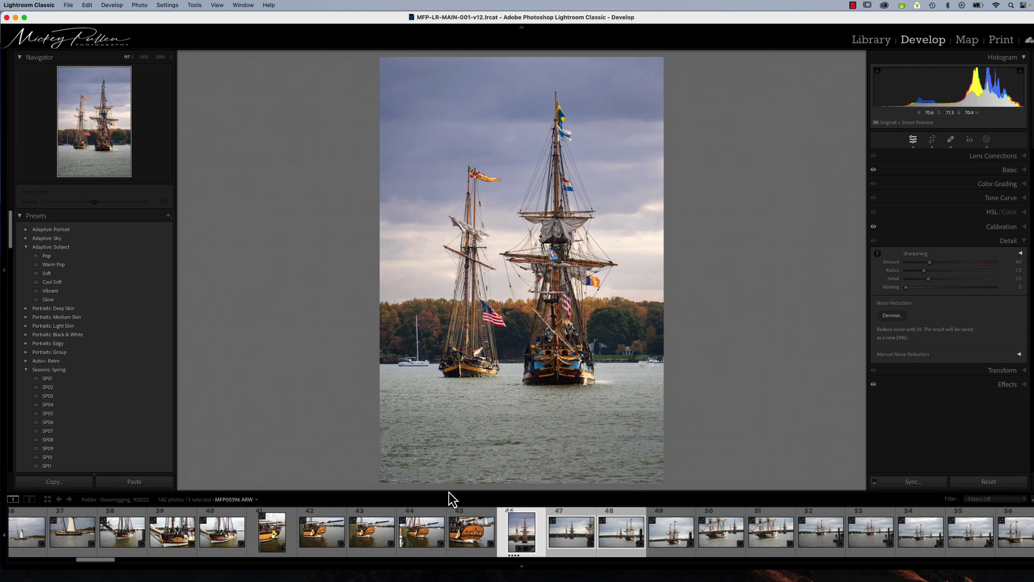
Select photos 44–46, preview a batch AI Denoise at 69, then cancel without enhancing.
left_click(423, 530)
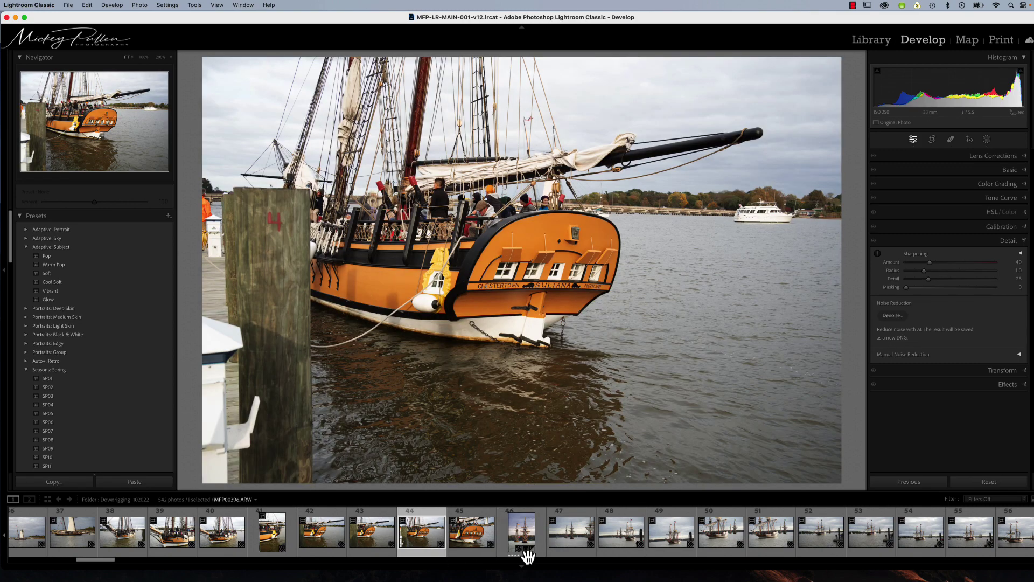
left_click(529, 555, "shift")
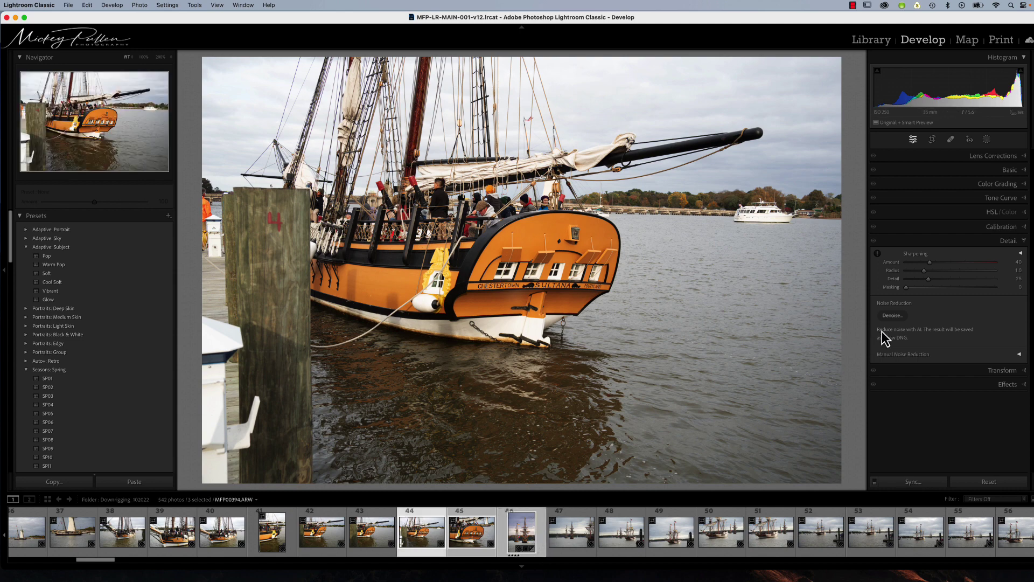
left_click(888, 317)
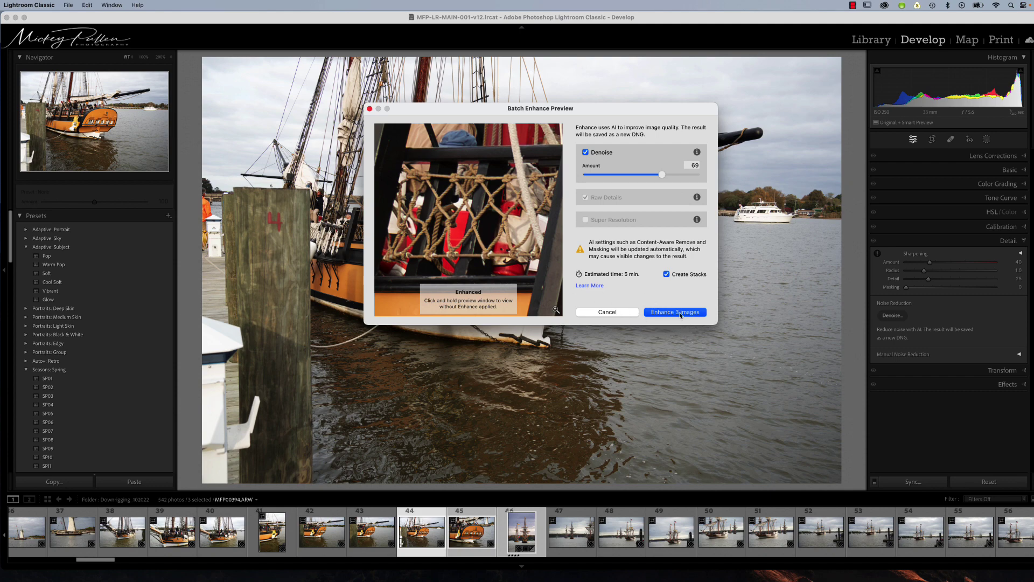
left_click(607, 312)
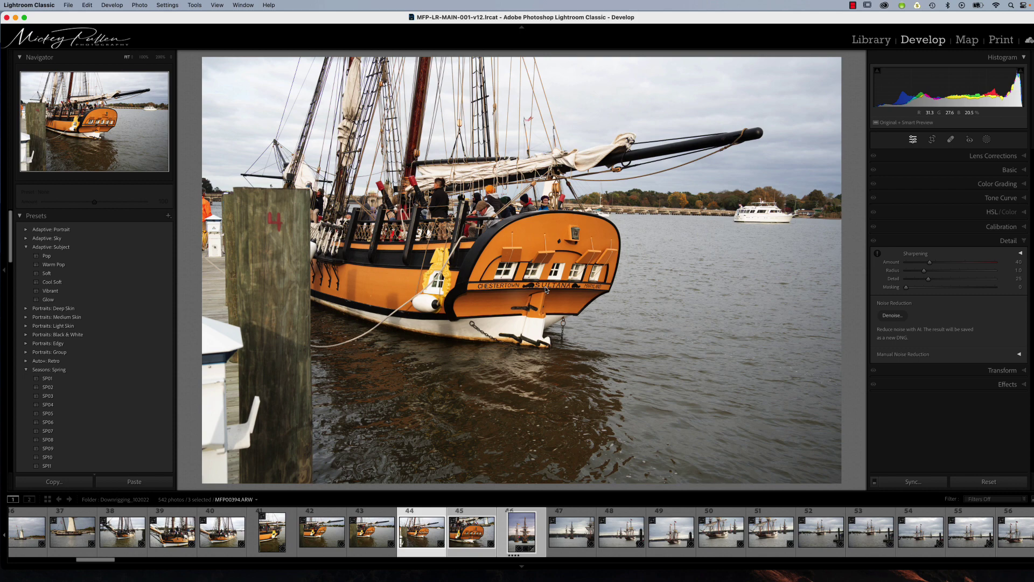
key("alt")
left_click(890, 317, "alt")
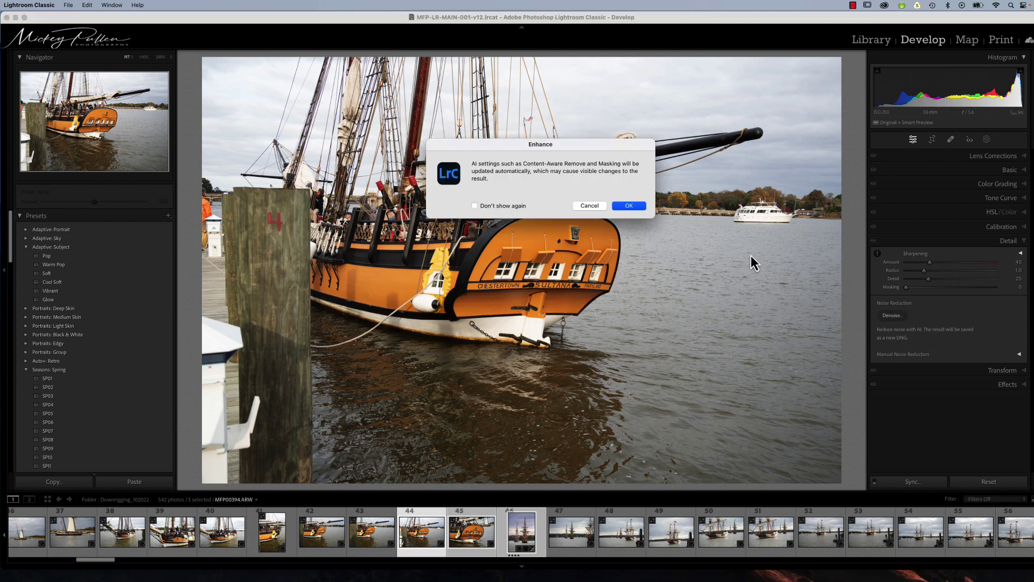
left_click(630, 207)
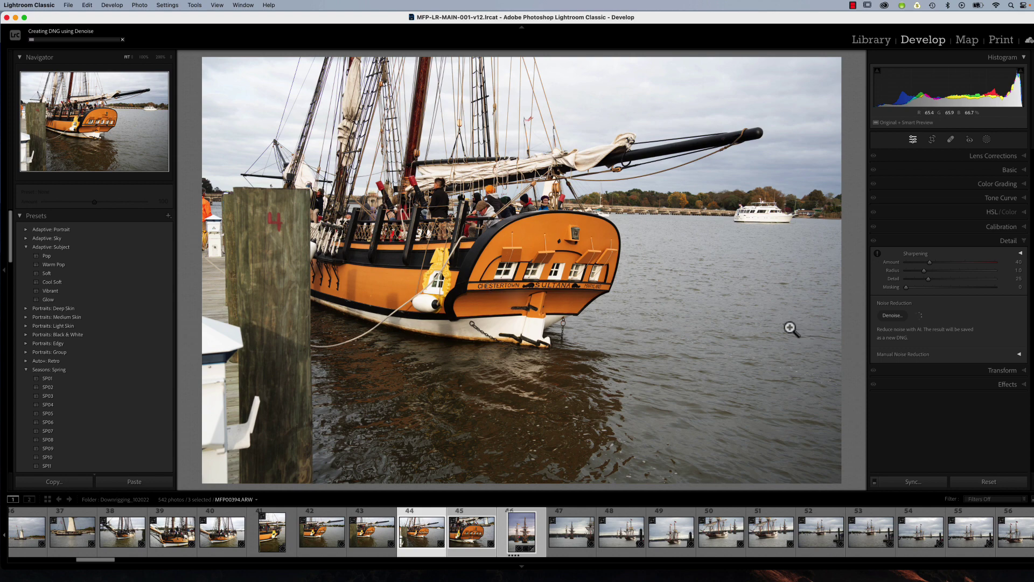
left_click(123, 40)
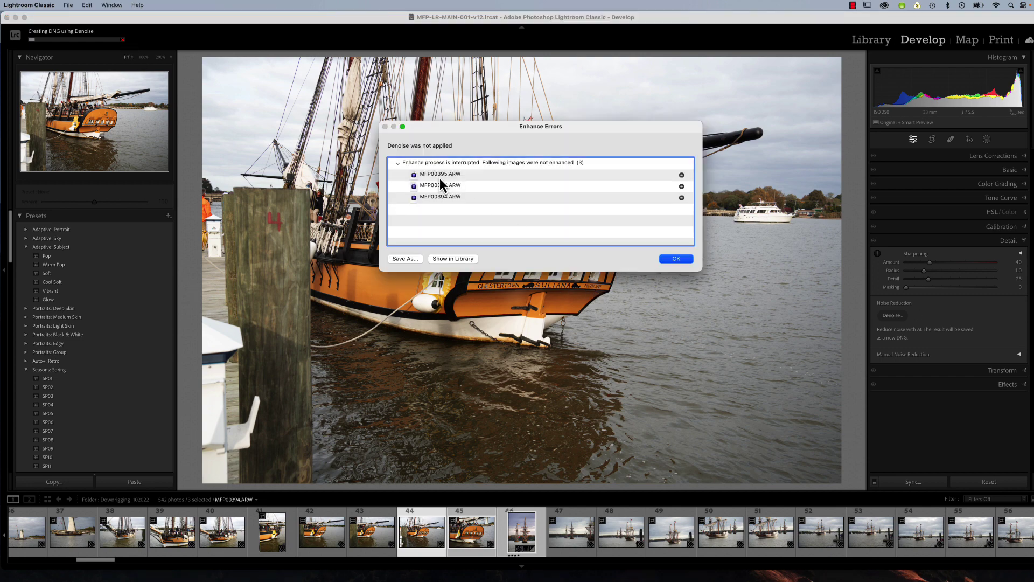
left_click(677, 260)
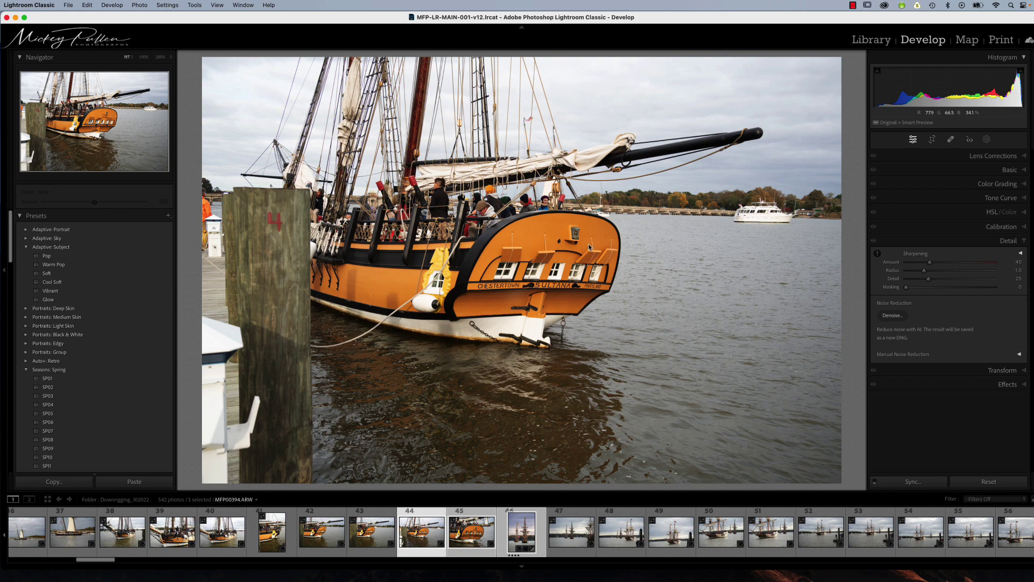
Move forward in the filmstrip to photo 46, MFP00396.ARW.
key("Right")
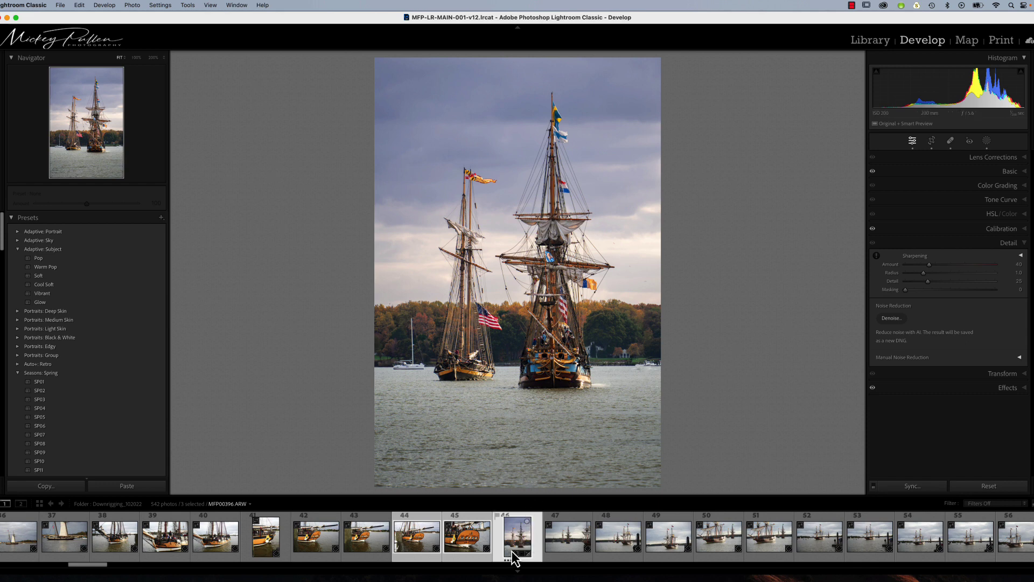
Rate photo 46 four stars and review the Export 3 Files TIFF settings, closing without exporting.
key("4")
left_click(62, 6)
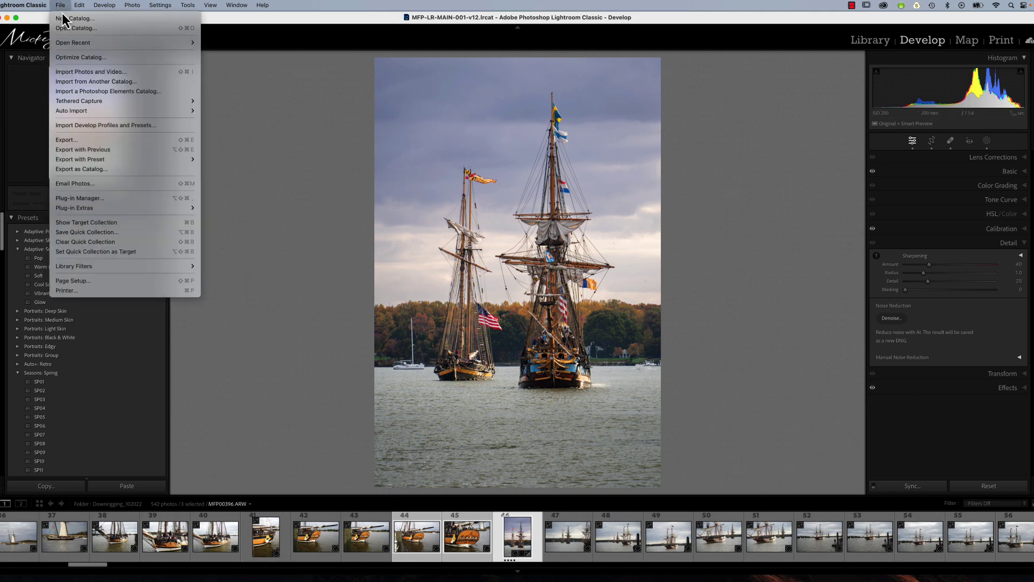
left_click(82, 140)
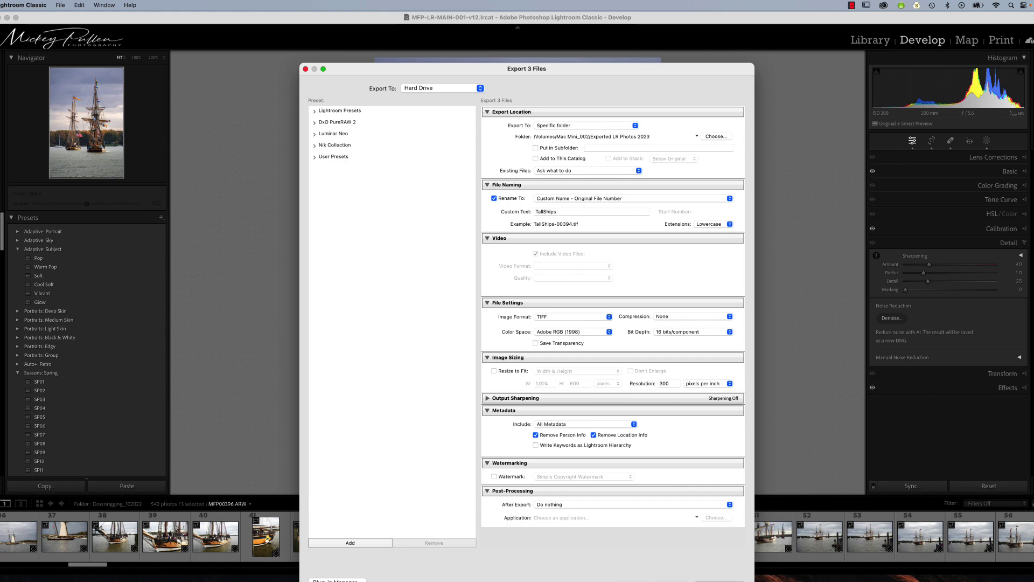
left_click(722, 580)
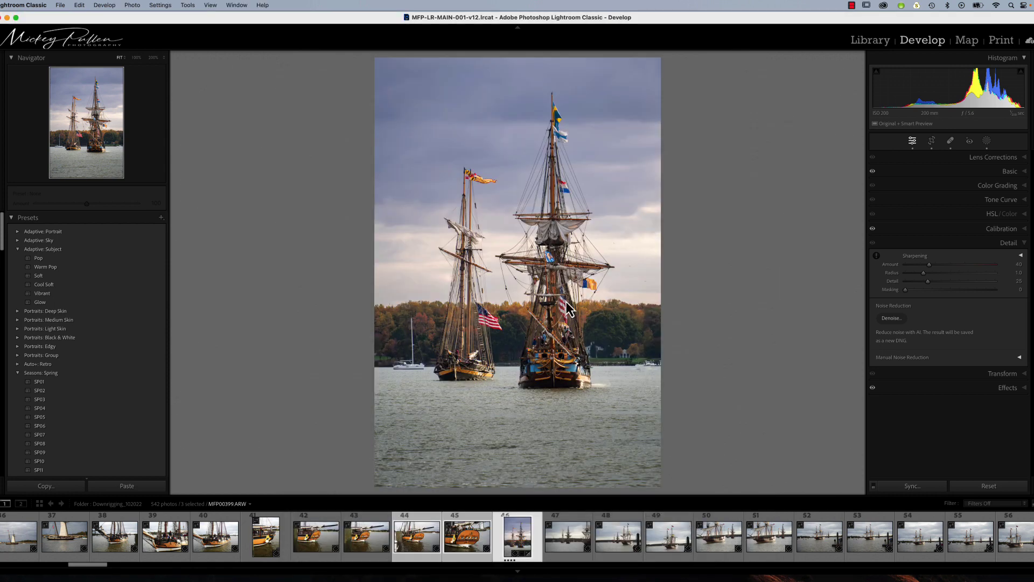